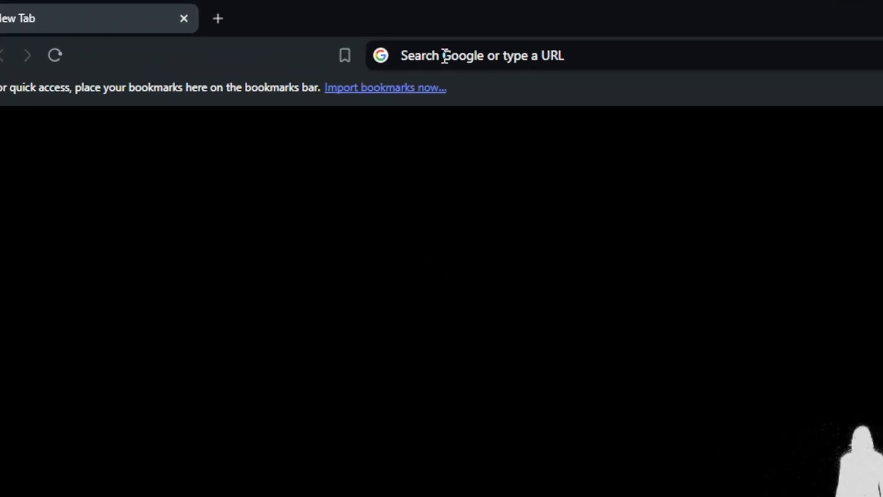
Go to airtable.com in Brave to load the Airtable Home page.
{"action": "left_click", "coordinate": [445, 56]}
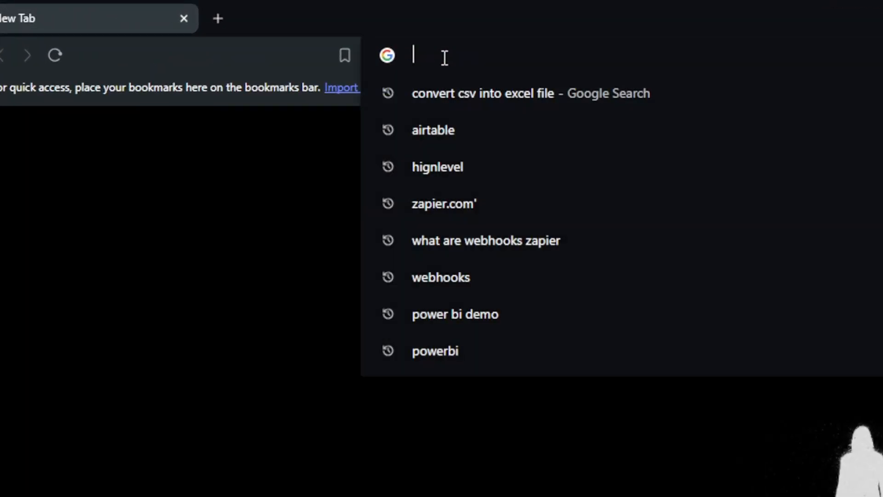
{"action": "type", "text": "airtable"}
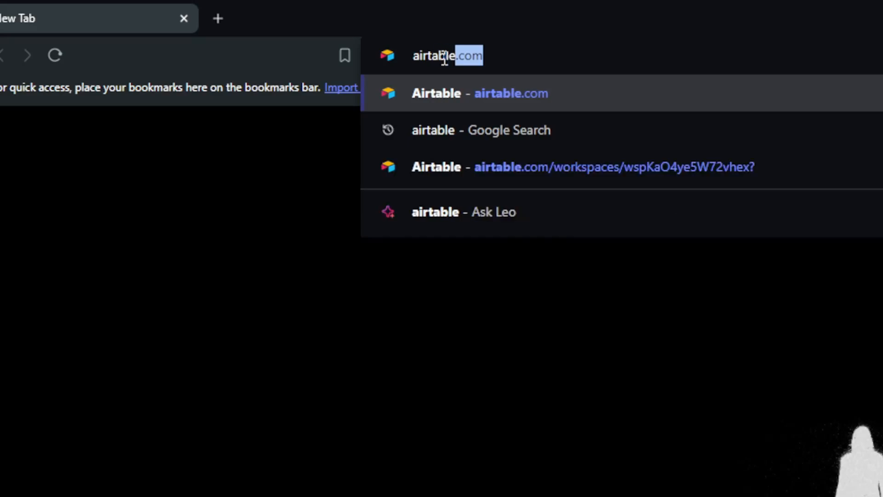
{"action": "type", "text": ".com"}
{"action": "key", "text": "Return"}
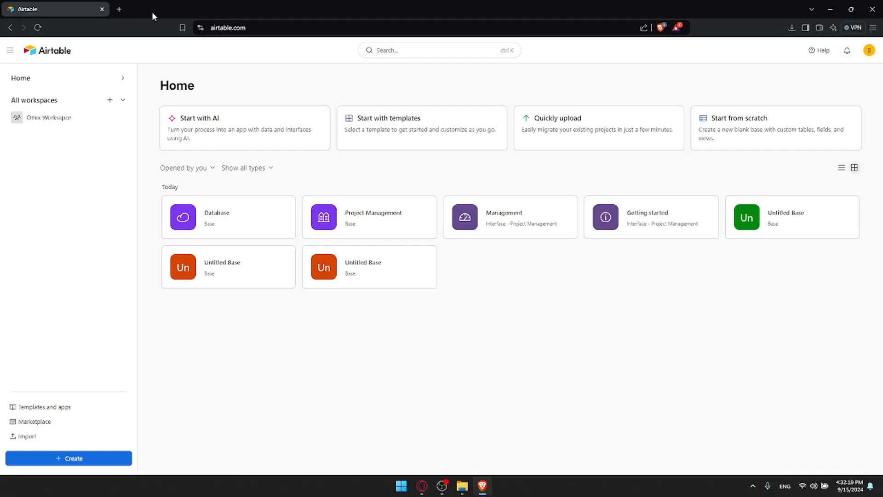
{"action": "left_click", "coordinate": [110, 100]}
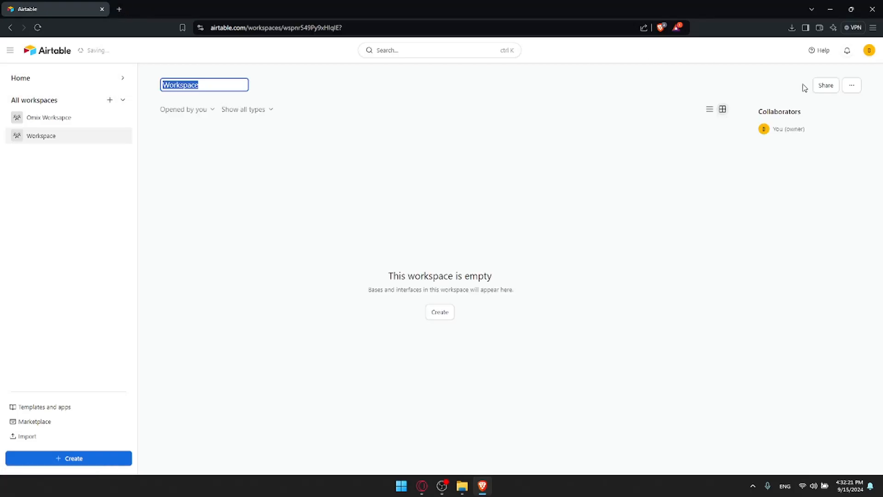
{"action": "left_click", "coordinate": [851, 86]}
{"action": "left_click", "coordinate": [849, 90]}
{"action": "left_click", "coordinate": [849, 89]}
{"action": "left_click", "coordinate": [814, 164]}
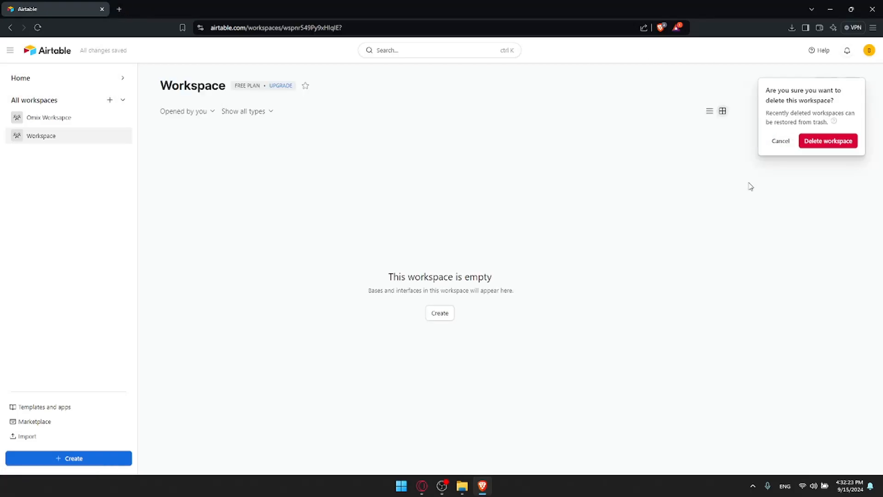
{"action": "left_click", "coordinate": [812, 147]}
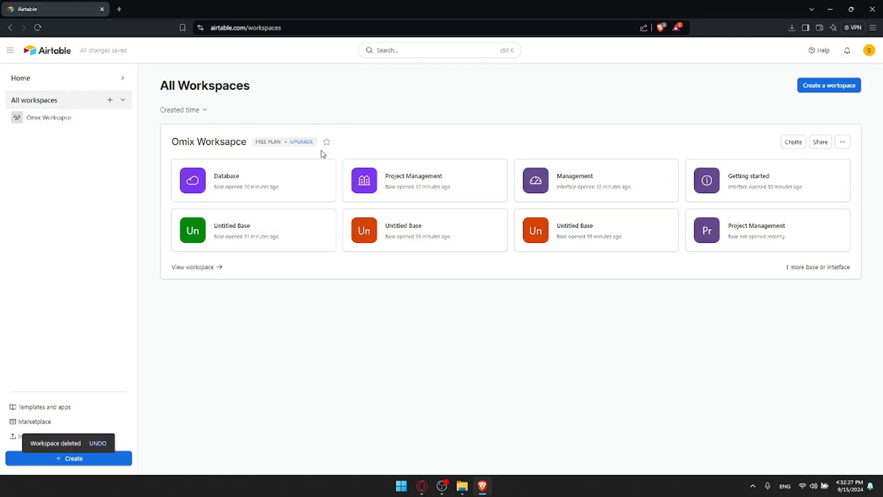
{"action": "left_click", "coordinate": [793, 142]}
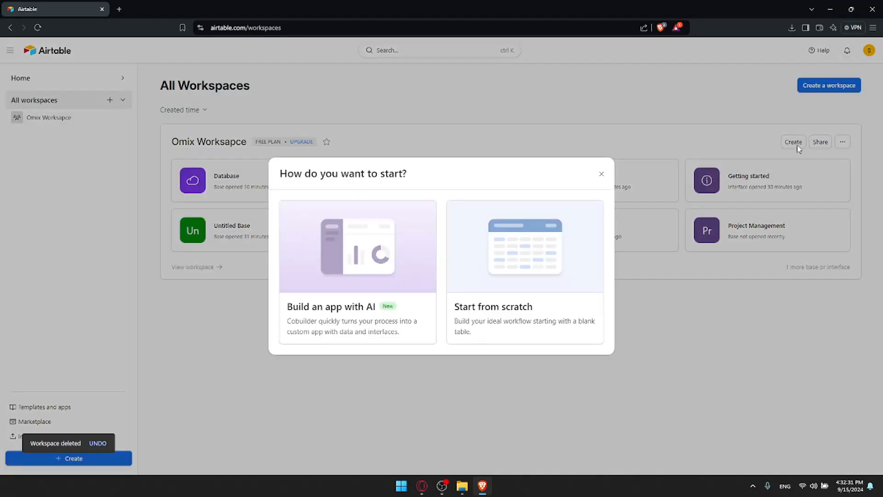
{"action": "left_click", "coordinate": [601, 174]}
{"action": "left_click", "coordinate": [50, 62]}
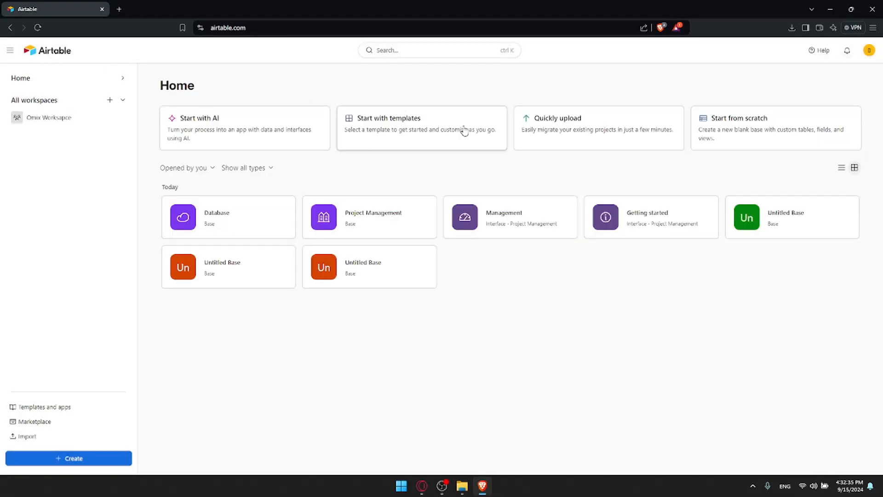
{"action": "left_click", "coordinate": [404, 118]}
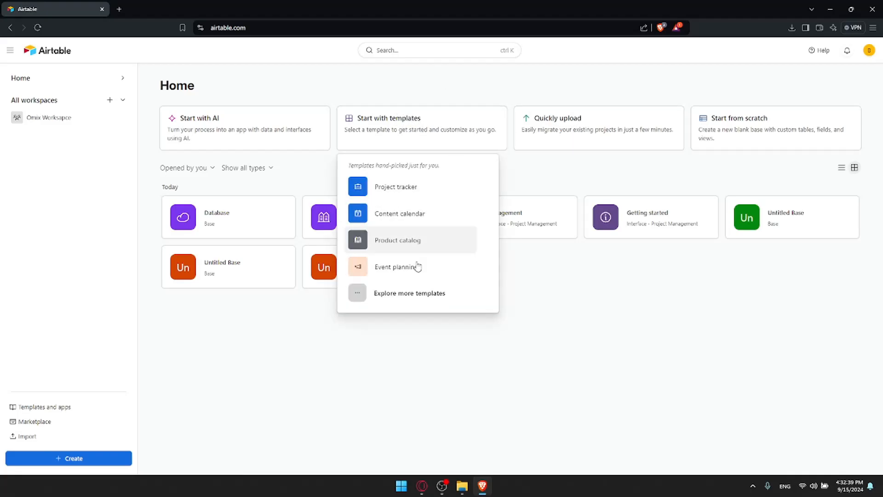
{"action": "left_click", "coordinate": [419, 298]}
{"action": "scroll", "coordinate": [482, 251], "scroll_direction": "down", "scroll_amount": 15}
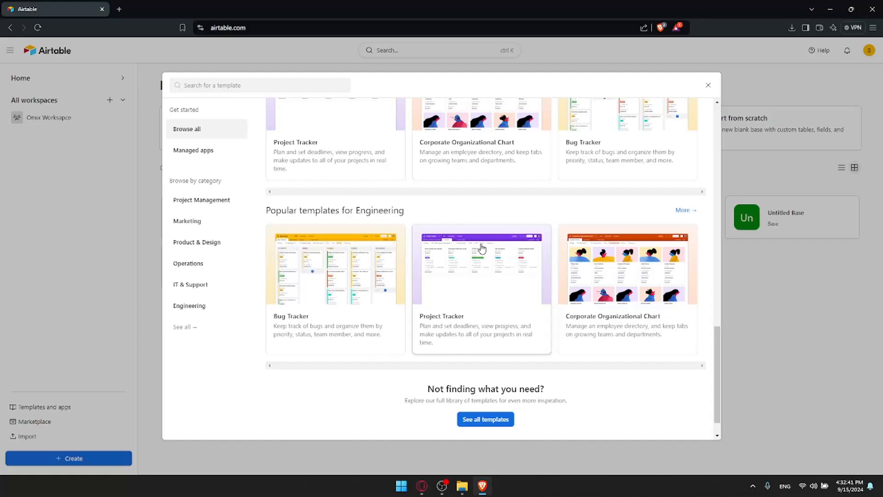
{"action": "scroll", "coordinate": [486, 389], "scroll_direction": "up", "scroll_amount": 5}
{"action": "scroll", "coordinate": [485, 389], "scroll_direction": "down", "scroll_amount": 5}
{"action": "scroll", "coordinate": [486, 389], "scroll_direction": "up", "scroll_amount": 2}
{"action": "scroll", "coordinate": [485, 388], "scroll_direction": "down", "scroll_amount": 5}
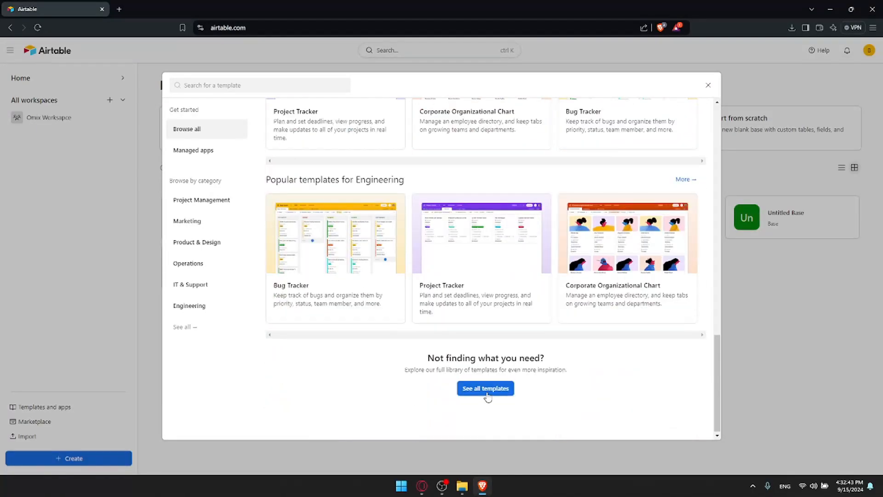
{"action": "left_click", "coordinate": [485, 387]}
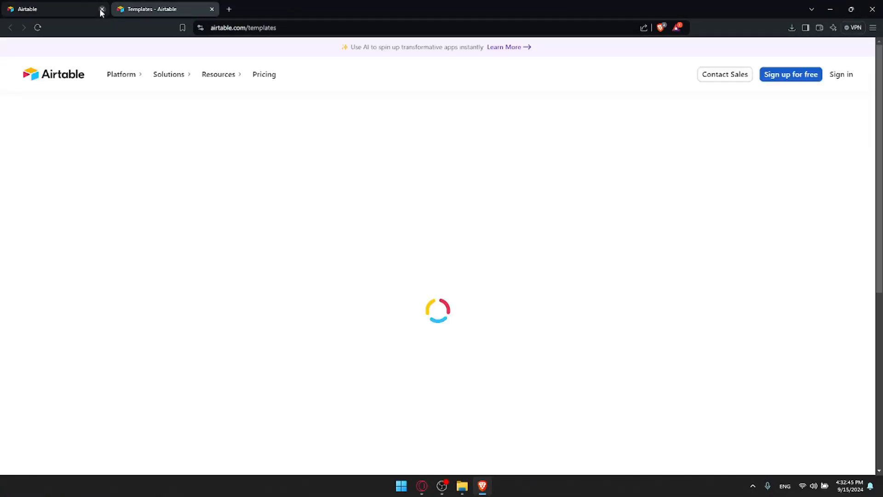
{"action": "scroll", "coordinate": [473, 166], "scroll_direction": "down", "scroll_amount": 5}
{"action": "scroll", "coordinate": [474, 165], "scroll_direction": "down", "scroll_amount": 20}
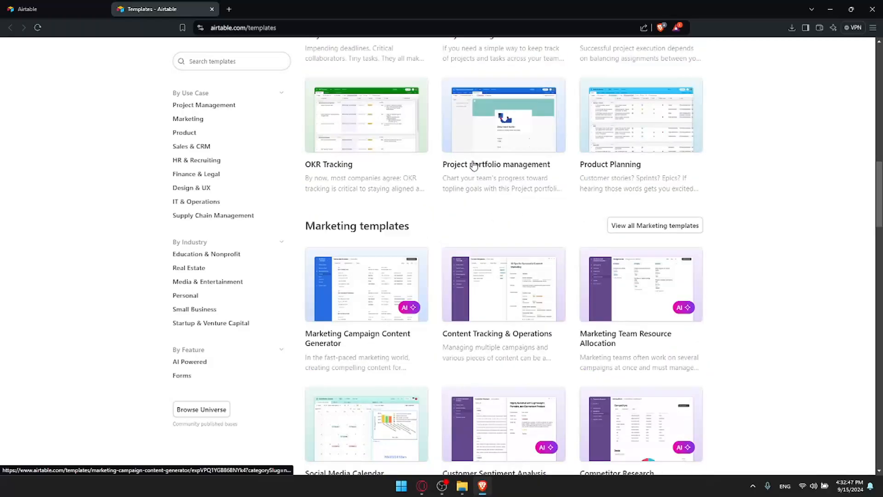
{"action": "scroll", "coordinate": [474, 164], "scroll_direction": "down", "scroll_amount": 10}
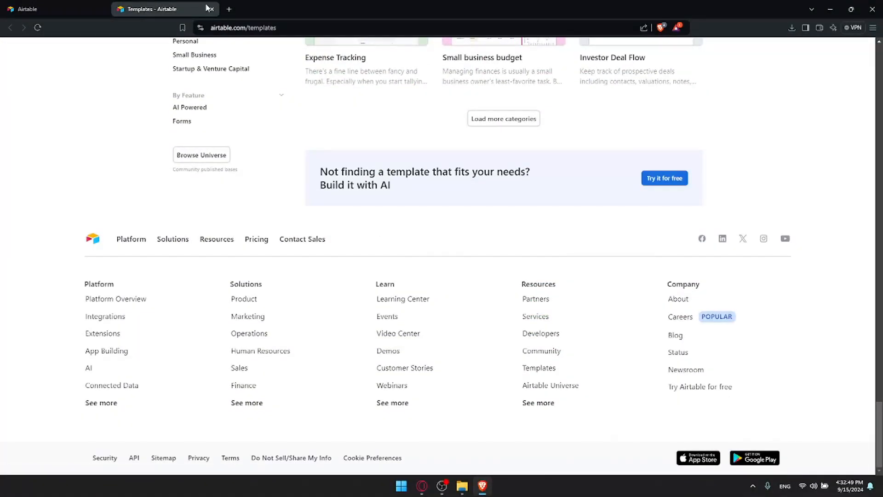
{"action": "left_click", "coordinate": [211, 9]}
{"action": "left_click", "coordinate": [708, 86]}
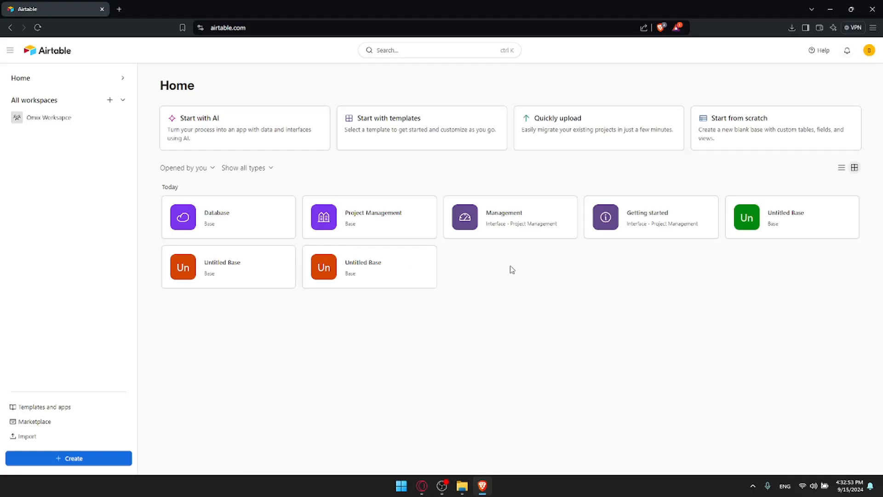
Open the Project Management base from the Airtable Home page.
{"action": "left_click", "coordinate": [391, 218]}
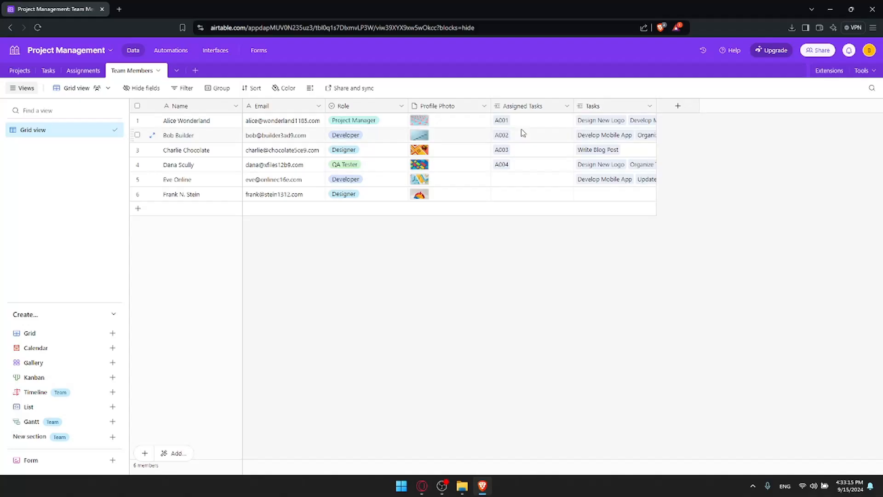
{"action": "left_click", "coordinate": [679, 106]}
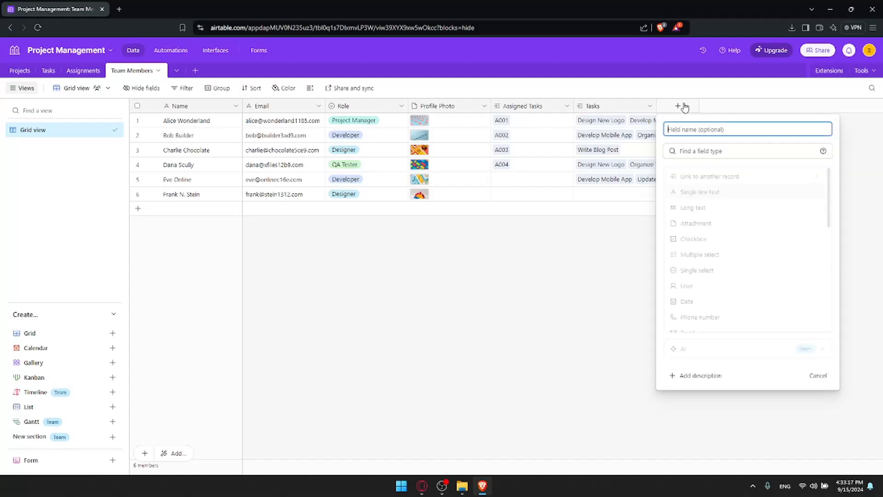
{"action": "scroll", "coordinate": [723, 181], "scroll_direction": "down", "scroll_amount": 5}
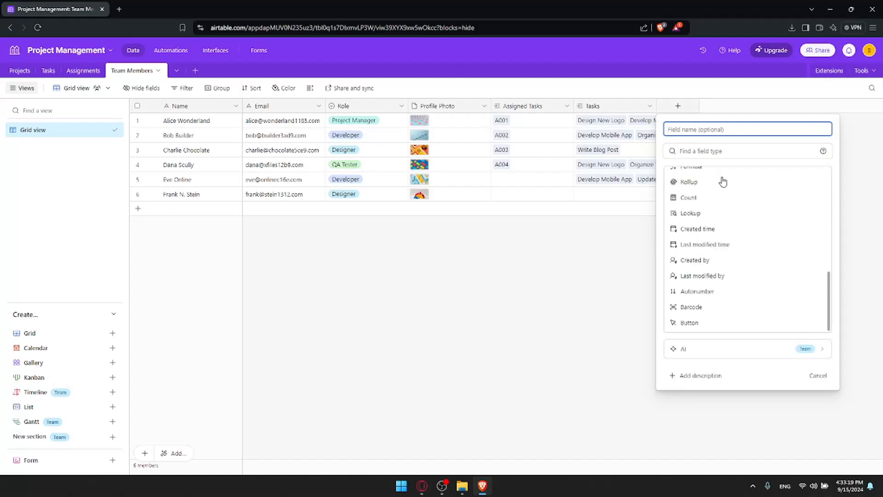
{"action": "scroll", "coordinate": [723, 181], "scroll_direction": "up", "scroll_amount": 5}
{"action": "scroll", "coordinate": [723, 180], "scroll_direction": "down", "scroll_amount": 5}
{"action": "scroll", "coordinate": [722, 180], "scroll_direction": "up", "scroll_amount": 5}
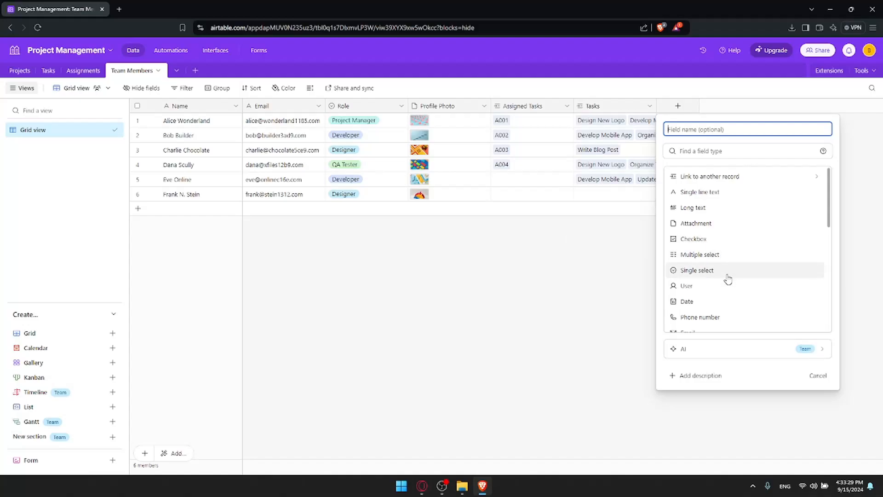
{"action": "scroll", "coordinate": [721, 307], "scroll_direction": "down", "scroll_amount": 1}
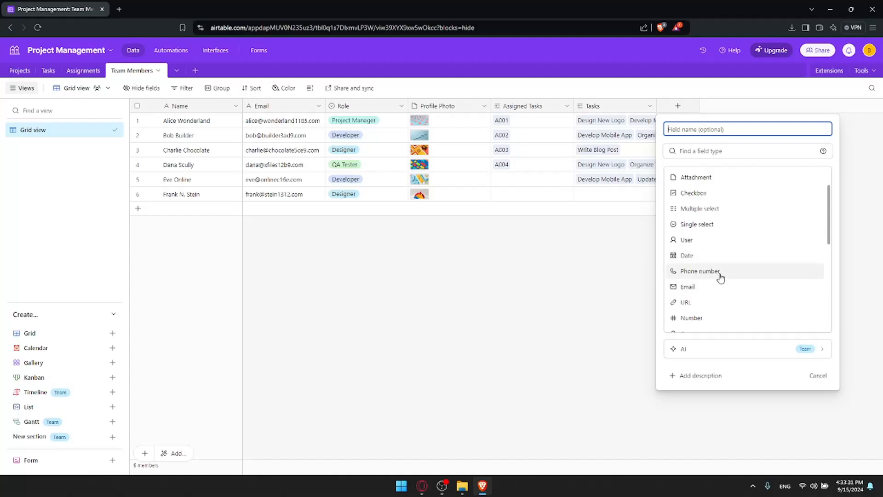
{"action": "scroll", "coordinate": [719, 297], "scroll_direction": "down", "scroll_amount": 1}
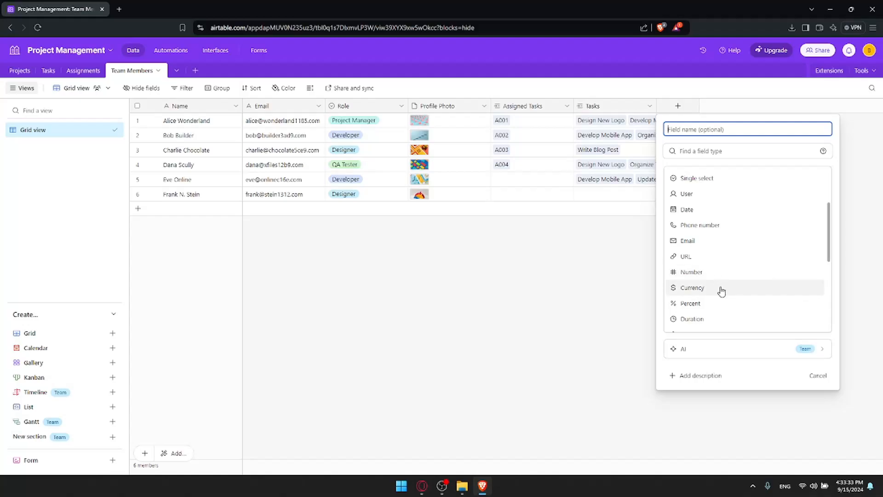
{"action": "scroll", "coordinate": [722, 294], "scroll_direction": "down", "scroll_amount": 1}
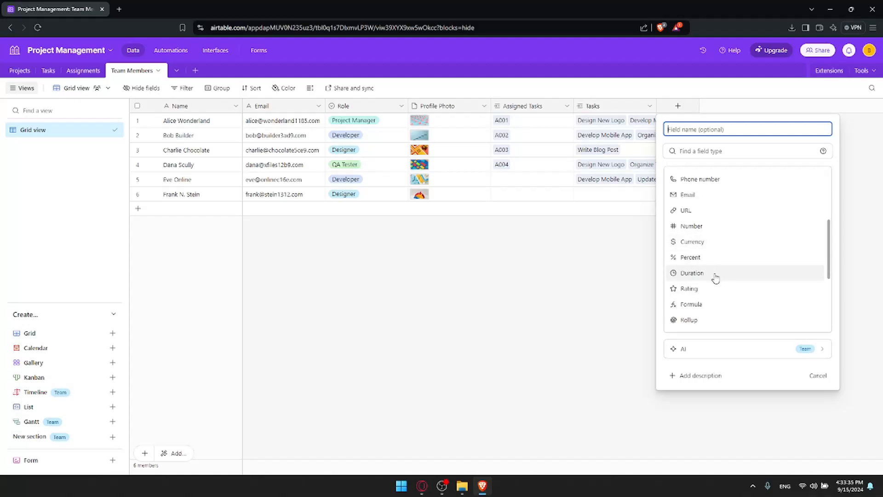
{"action": "scroll", "coordinate": [715, 276], "scroll_direction": "down", "scroll_amount": 1}
{"action": "scroll", "coordinate": [716, 274], "scroll_direction": "down", "scroll_amount": 1}
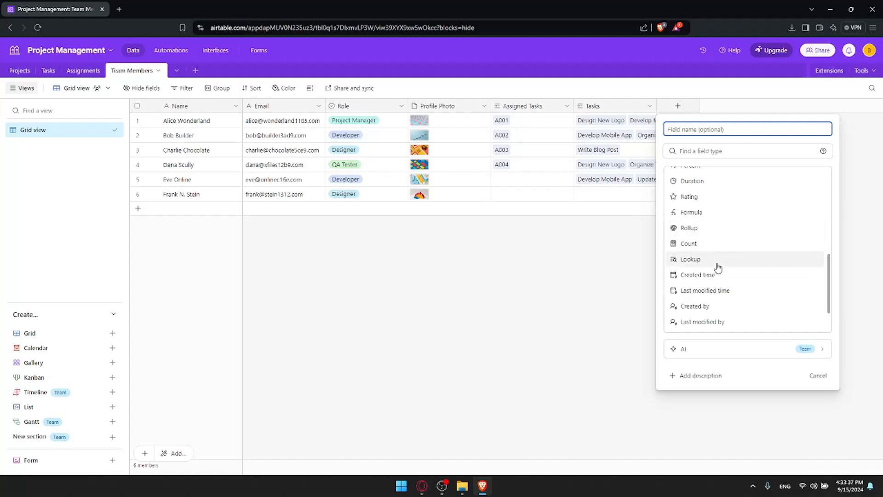
{"action": "scroll", "coordinate": [717, 259], "scroll_direction": "down", "scroll_amount": 1}
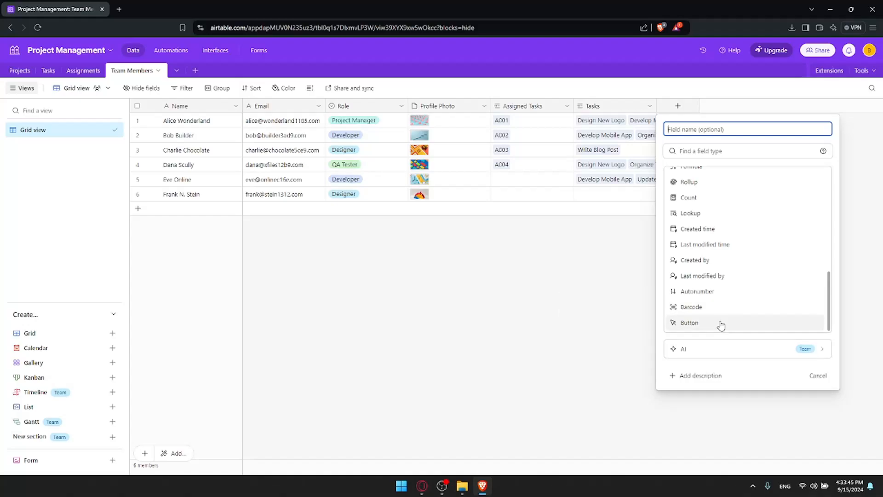
{"action": "scroll", "coordinate": [698, 239], "scroll_direction": "up", "scroll_amount": 7}
{"action": "scroll", "coordinate": [697, 234], "scroll_direction": "down", "scroll_amount": 7}
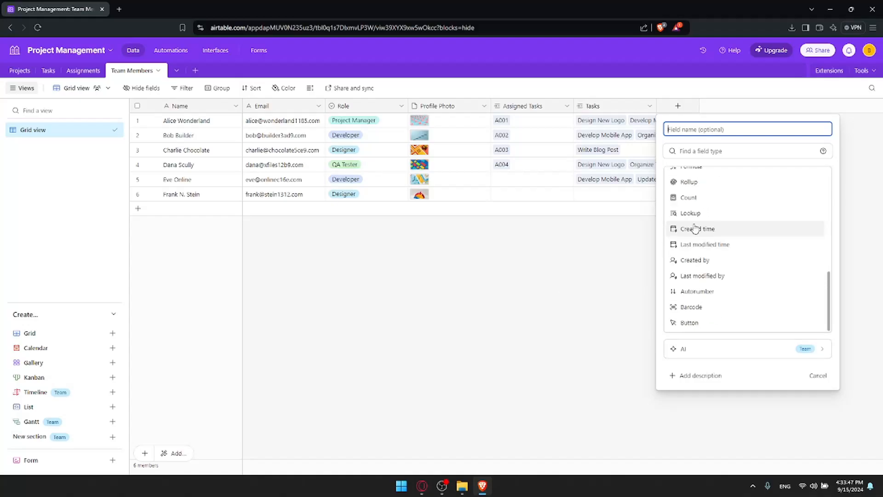
{"action": "left_click", "coordinate": [738, 350]}
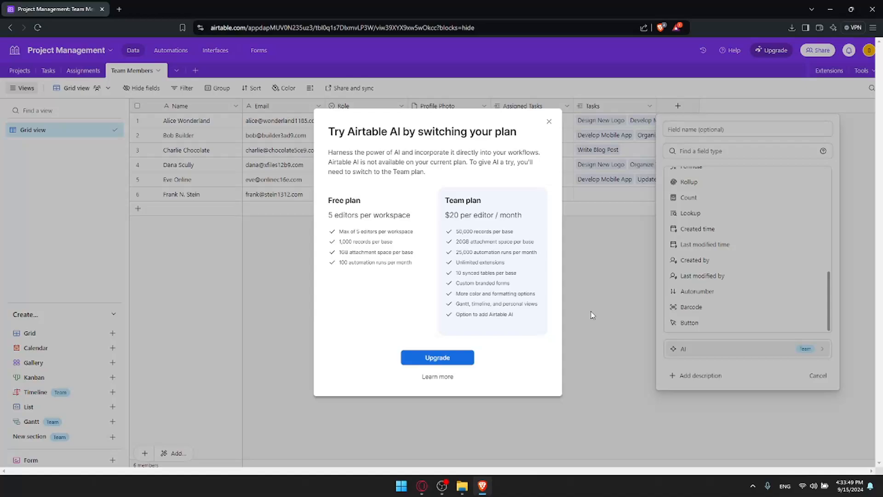
{"action": "left_click", "coordinate": [549, 123]}
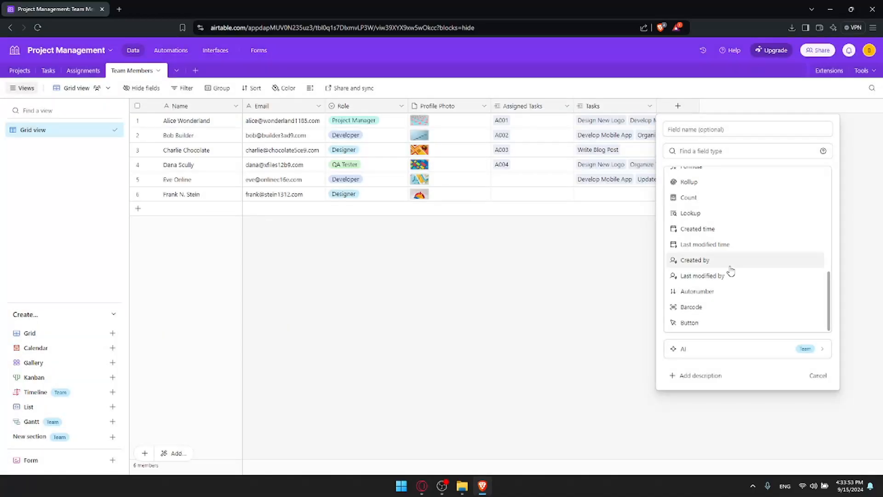
{"action": "scroll", "coordinate": [703, 202], "scroll_direction": "up", "scroll_amount": 5}
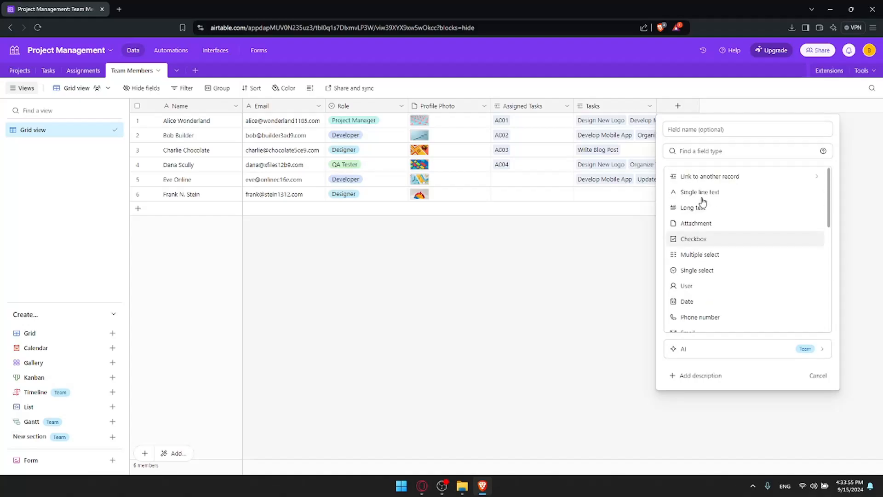
Make the new field a Checkbox with the green check style, checked by default.
{"action": "left_click", "coordinate": [705, 236]}
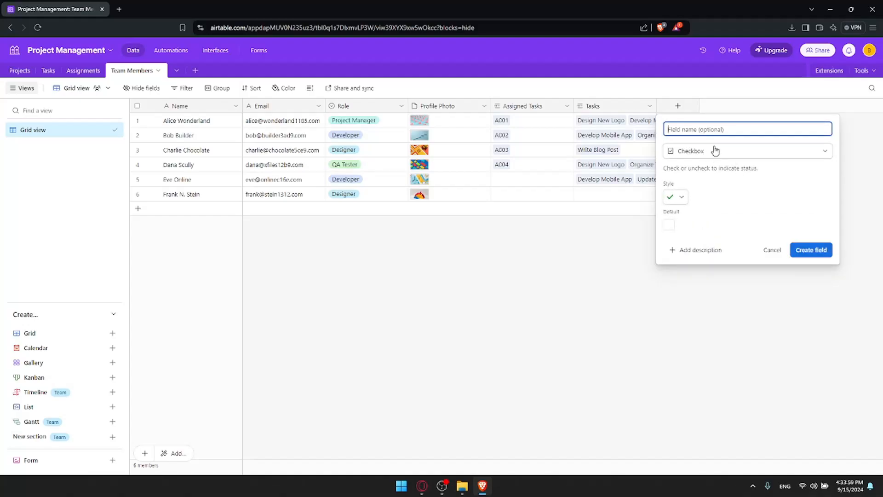
{"action": "left_click", "coordinate": [740, 202]}
{"action": "left_click", "coordinate": [680, 201]}
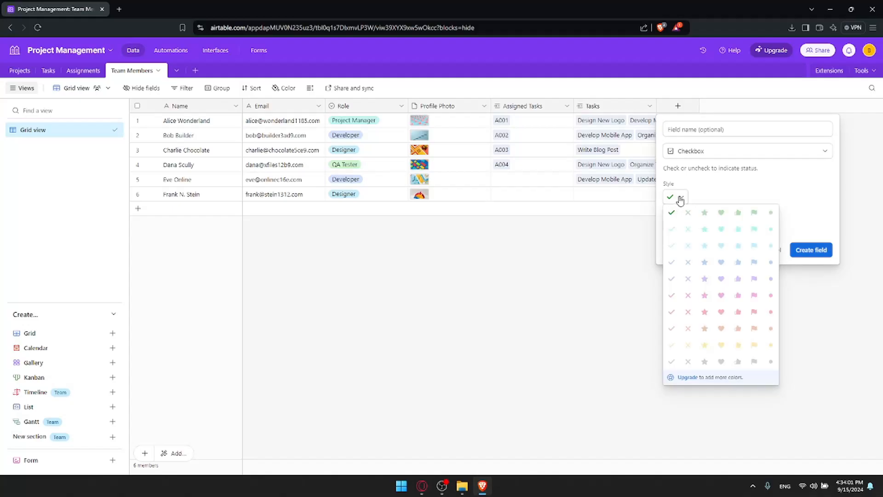
{"action": "left_click", "coordinate": [682, 199]}
{"action": "left_click", "coordinate": [674, 199]}
{"action": "left_click", "coordinate": [672, 212]}
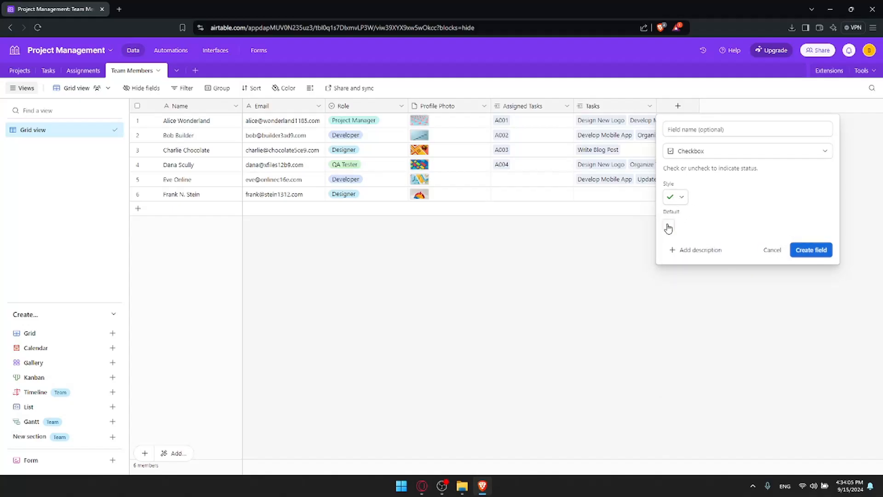
{"action": "left_click", "coordinate": [676, 198]}
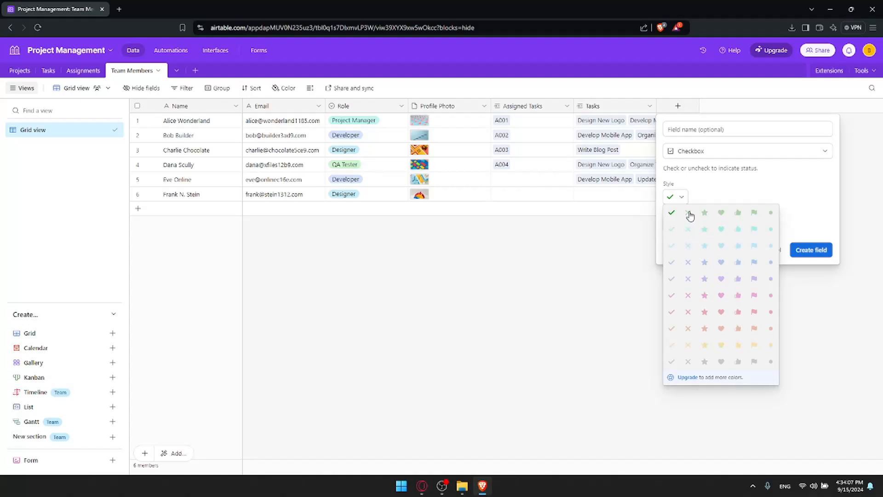
{"action": "left_click", "coordinate": [689, 213]}
{"action": "left_click", "coordinate": [549, 141]}
{"action": "left_click", "coordinate": [673, 212]}
{"action": "left_click", "coordinate": [669, 225]}
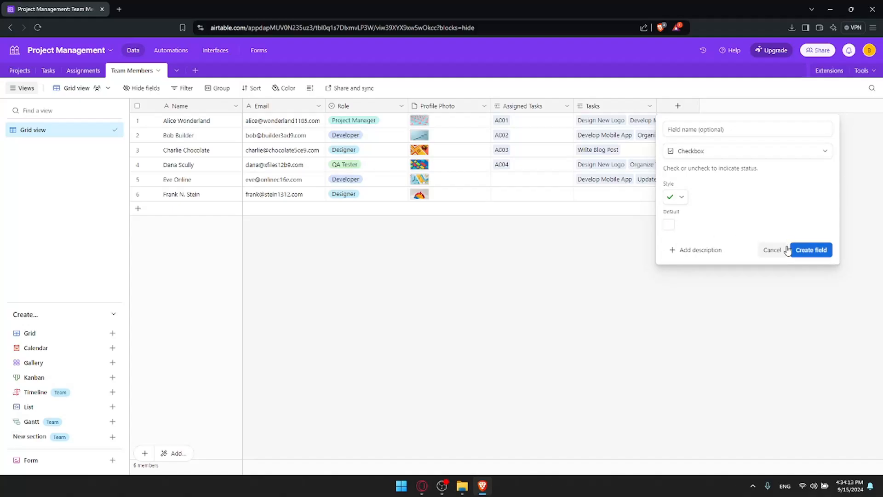
Create the Done checkbox field, tick it for five members, then undo the field.
{"action": "left_click", "coordinate": [817, 251]}
{"action": "left_click", "coordinate": [699, 120]}
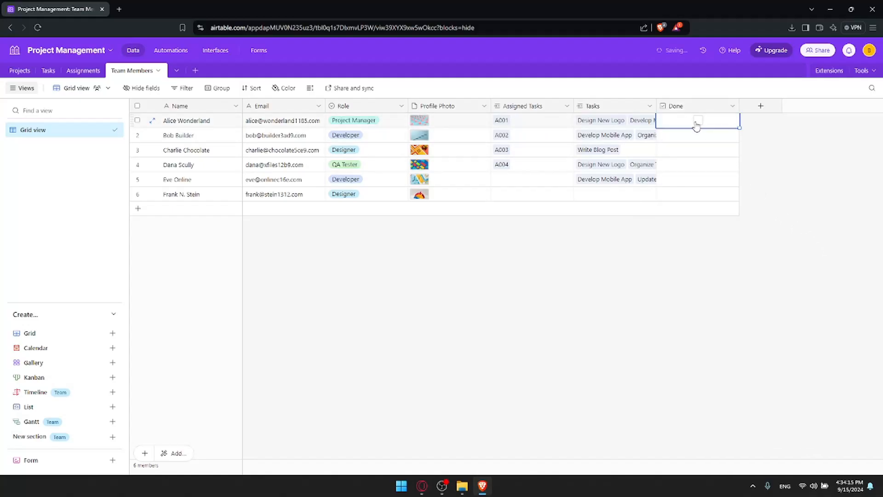
{"action": "left_click", "coordinate": [698, 135]}
{"action": "left_click", "coordinate": [699, 149]}
{"action": "left_click", "coordinate": [699, 164]}
{"action": "left_click", "coordinate": [699, 179]}
{"action": "left_click", "coordinate": [698, 216]}
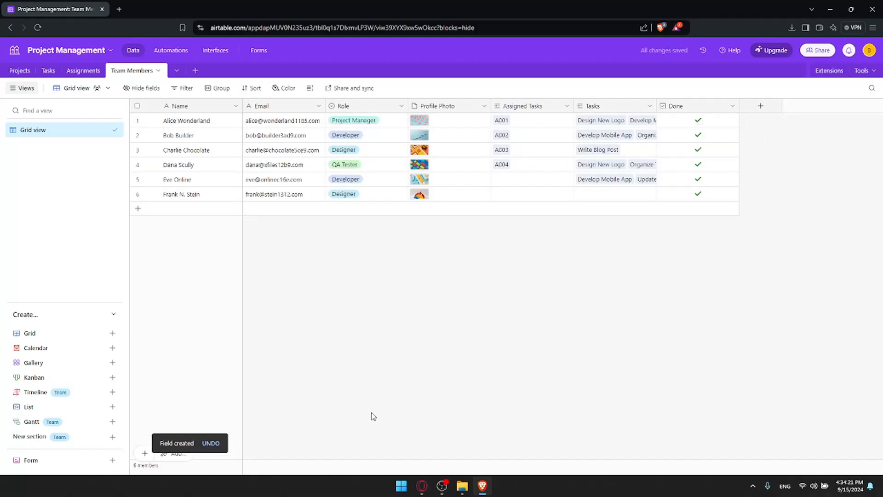
{"action": "left_click", "coordinate": [214, 443]}
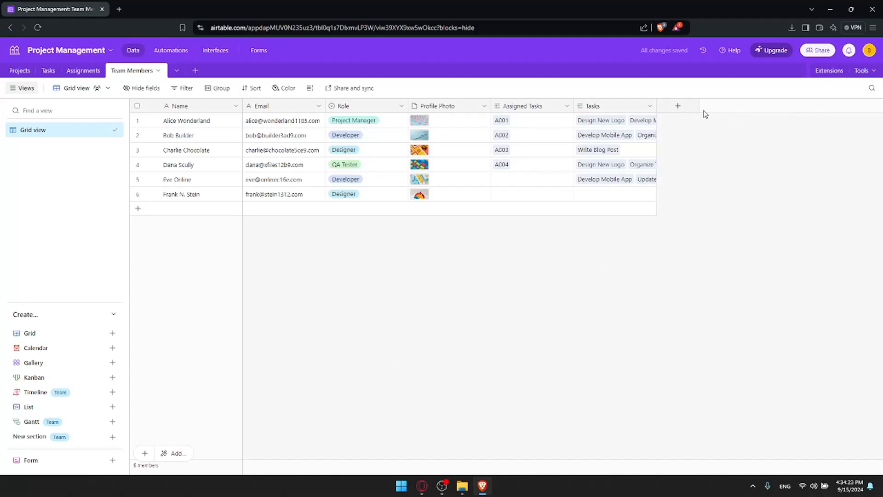
Add a Last modified by field tracking all editable fields to Team Members.
{"action": "left_click", "coordinate": [685, 110]}
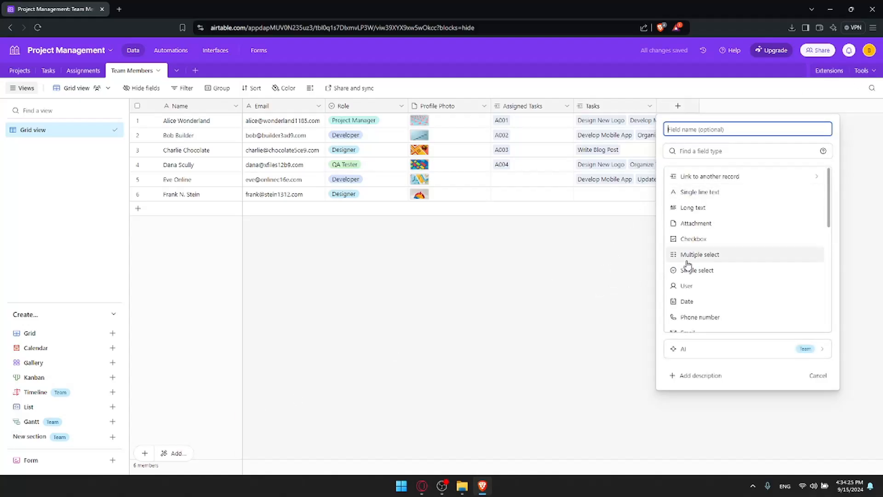
{"action": "scroll", "coordinate": [700, 233], "scroll_direction": "down", "scroll_amount": 5}
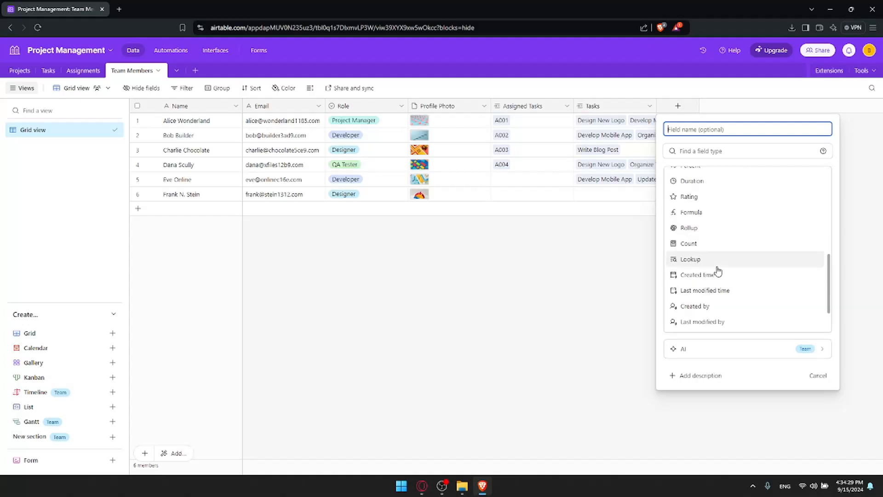
{"action": "scroll", "coordinate": [720, 278], "scroll_direction": "down", "scroll_amount": 1}
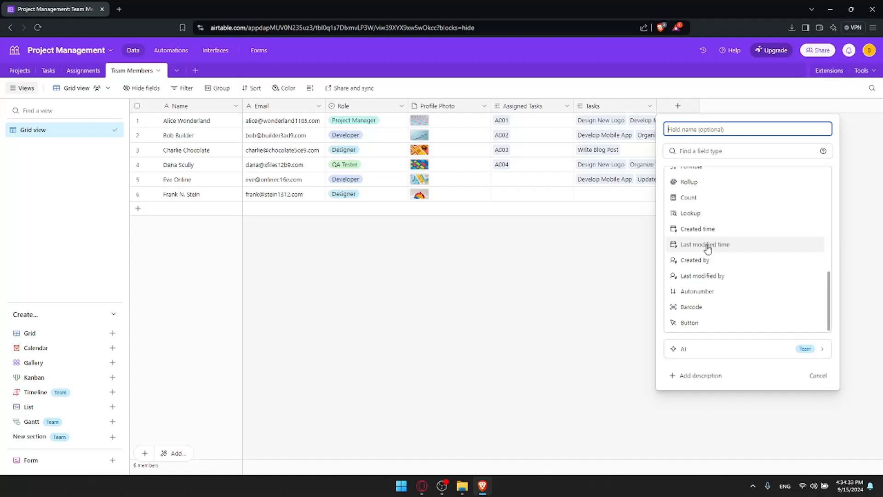
{"action": "left_click", "coordinate": [714, 278]}
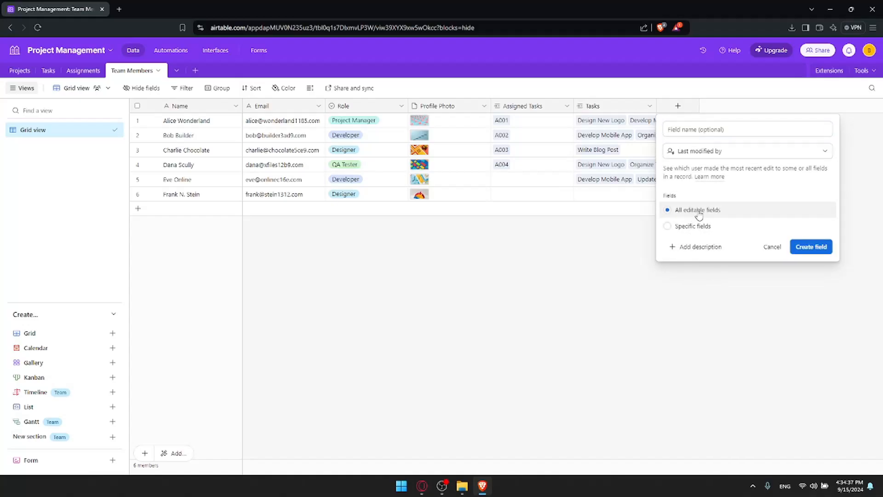
{"action": "left_click", "coordinate": [820, 247]}
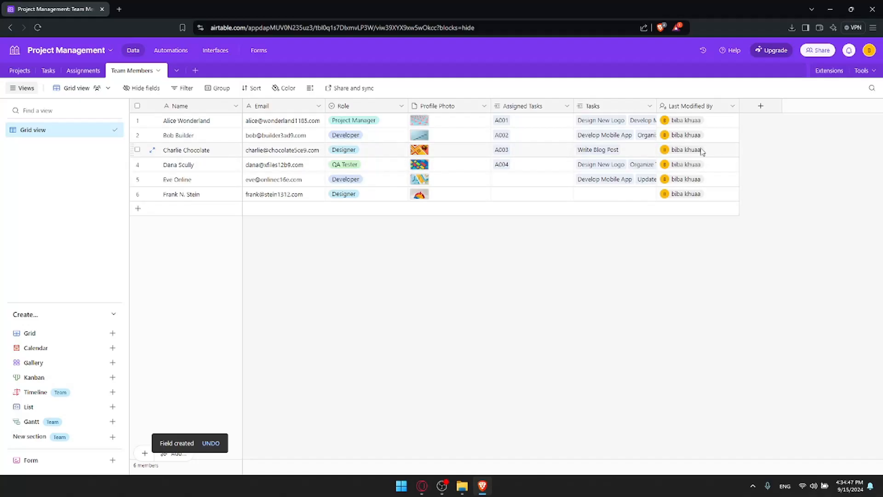
Undo the Last Modified By column and create an Attachments field instead.
{"action": "left_click", "coordinate": [752, 107]}
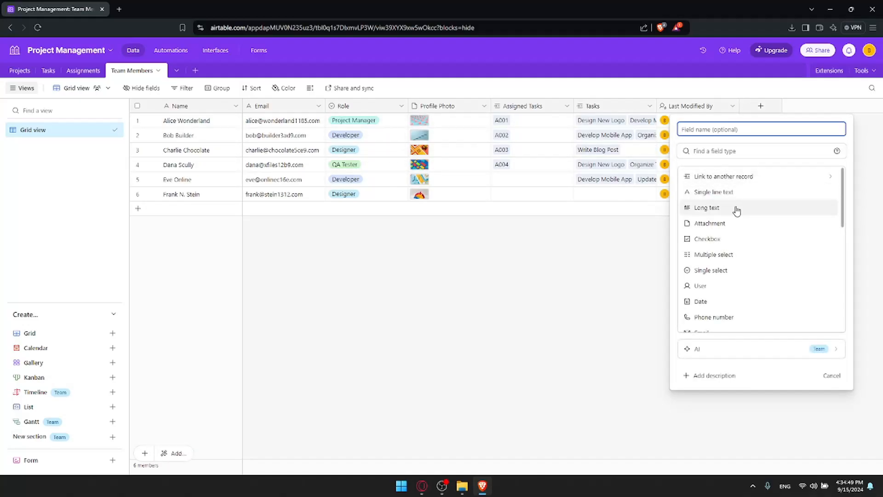
{"action": "left_click", "coordinate": [629, 271]}
{"action": "key", "text": "ctrl+z"}
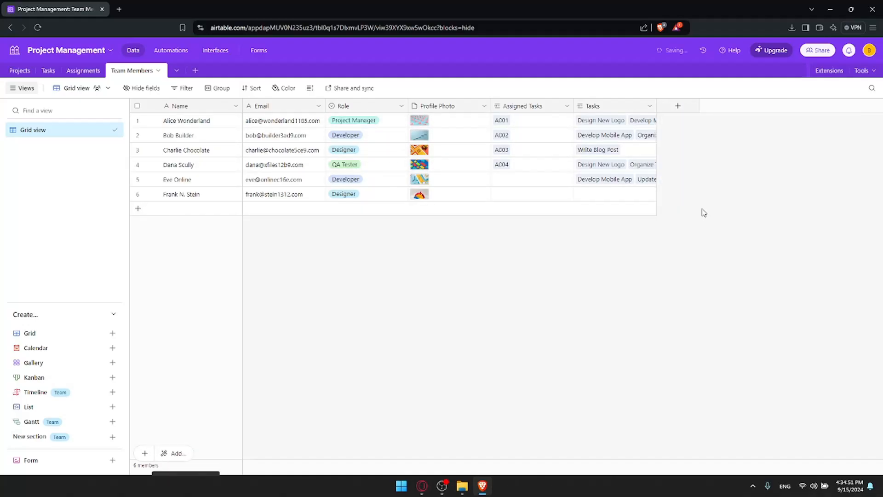
{"action": "left_click", "coordinate": [678, 106]}
{"action": "left_click", "coordinate": [727, 222]}
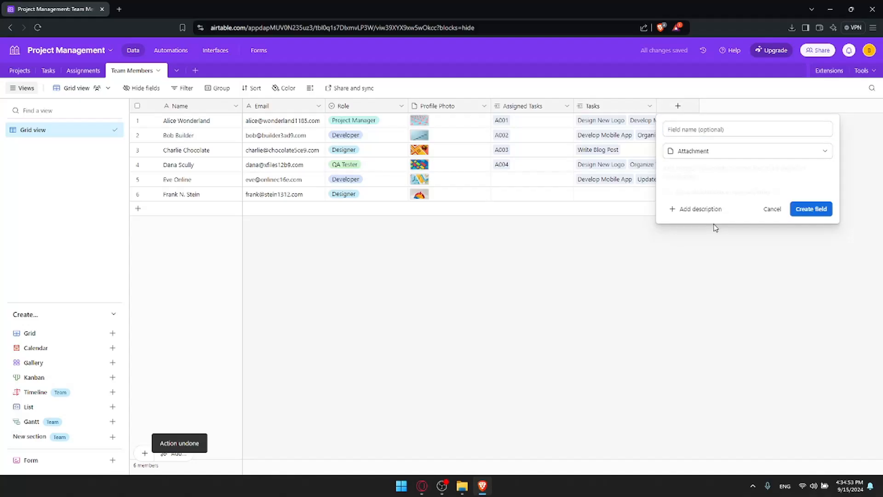
{"action": "left_click", "coordinate": [804, 212]}
Upload pexels-bri-schneiter-28802-346529.jpg from the computer into the first member's Attachments cell.
{"action": "left_click", "coordinate": [697, 121]}
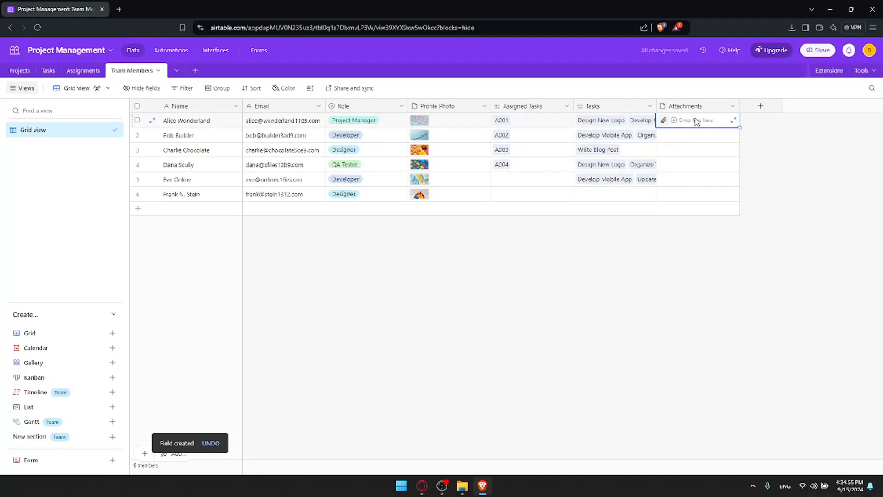
{"action": "left_click", "coordinate": [664, 120]}
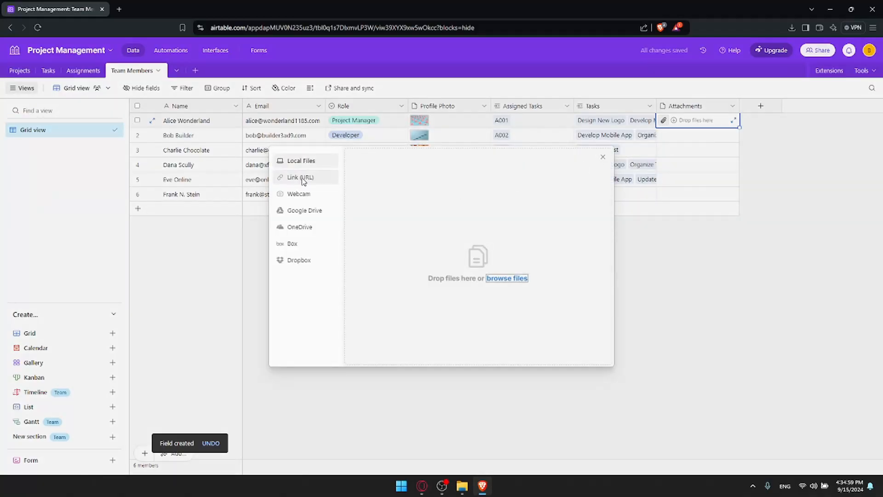
{"action": "left_click", "coordinate": [317, 161]}
{"action": "left_click", "coordinate": [506, 278]}
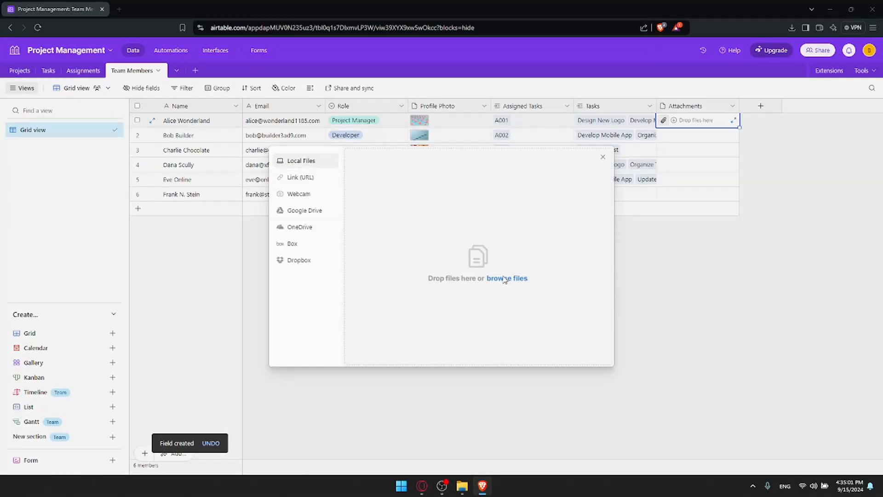
{"action": "double_click", "coordinate": [175, 92]}
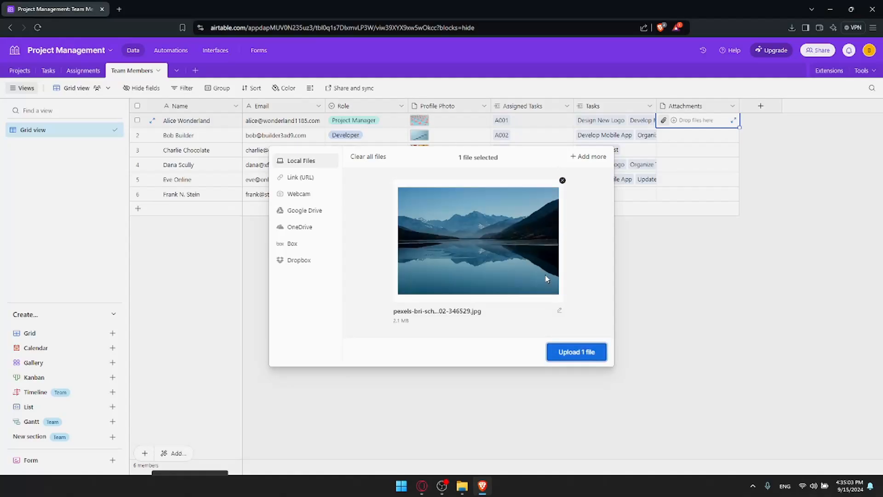
{"action": "left_click", "coordinate": [573, 353]}
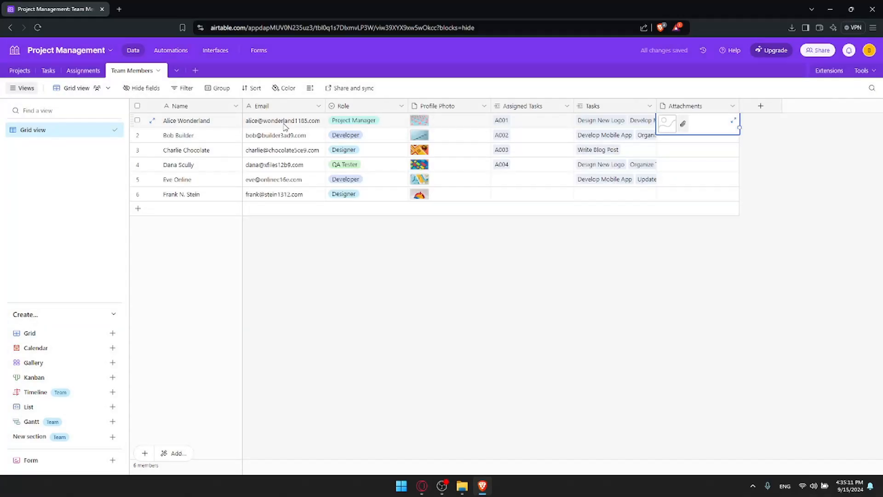
Preview the attached mountain lake picture full size, then close the preview.
{"action": "left_click", "coordinate": [694, 92]}
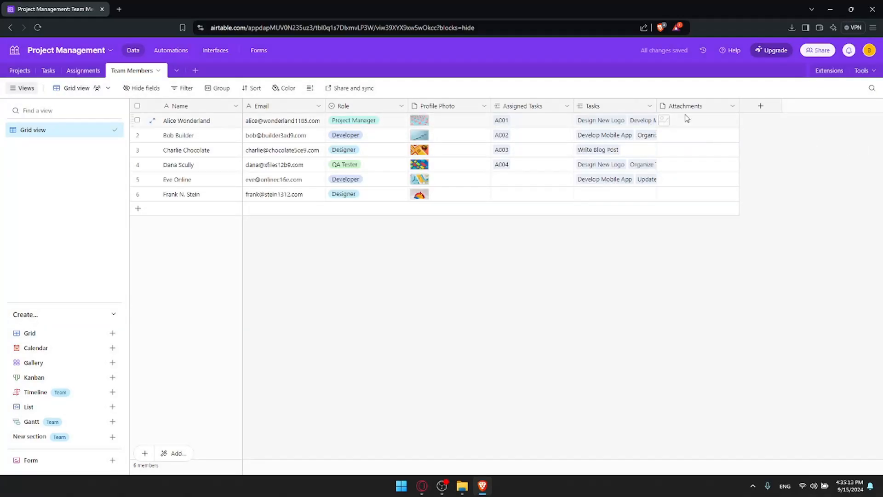
{"action": "left_click", "coordinate": [665, 124]}
{"action": "left_click", "coordinate": [665, 124]}
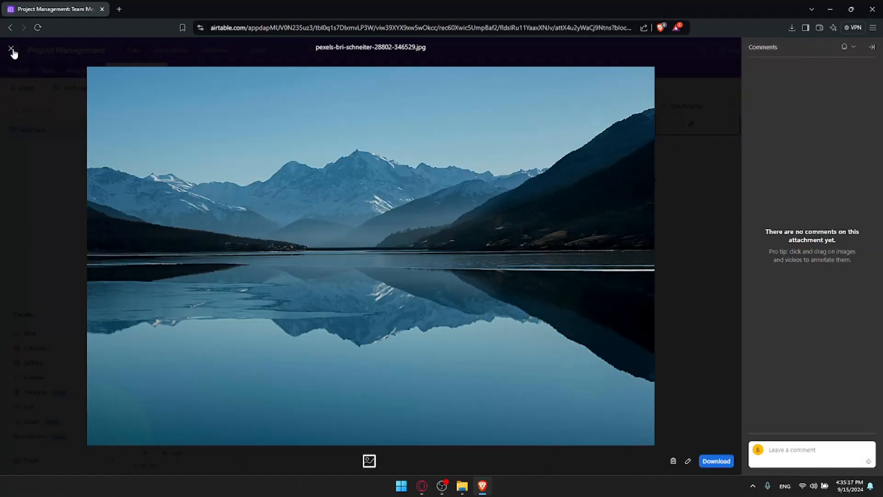
{"action": "left_click", "coordinate": [11, 49]}
{"action": "left_click", "coordinate": [791, 150]}
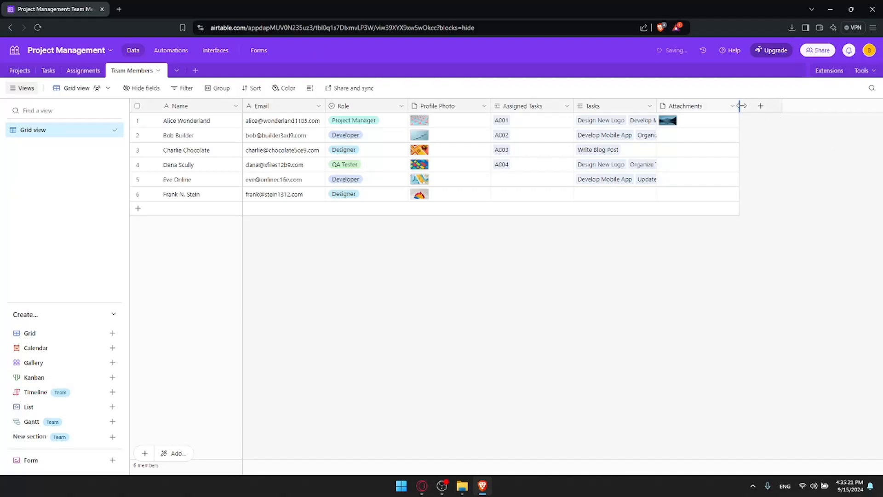
Undo the Attachments column and create a Phone number field instead.
{"action": "key", "text": "ctrl+z"}
{"action": "left_click", "coordinate": [678, 106]}
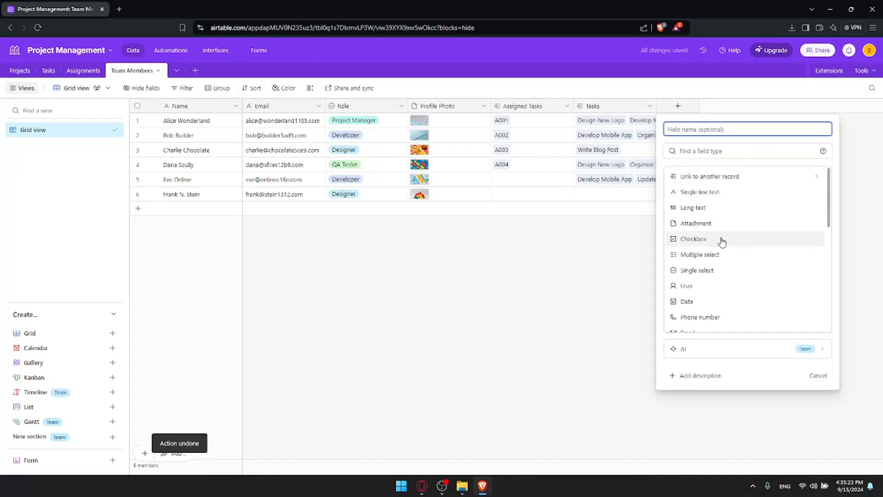
{"action": "scroll", "coordinate": [722, 242], "scroll_direction": "down", "scroll_amount": 3}
{"action": "left_click", "coordinate": [711, 224]}
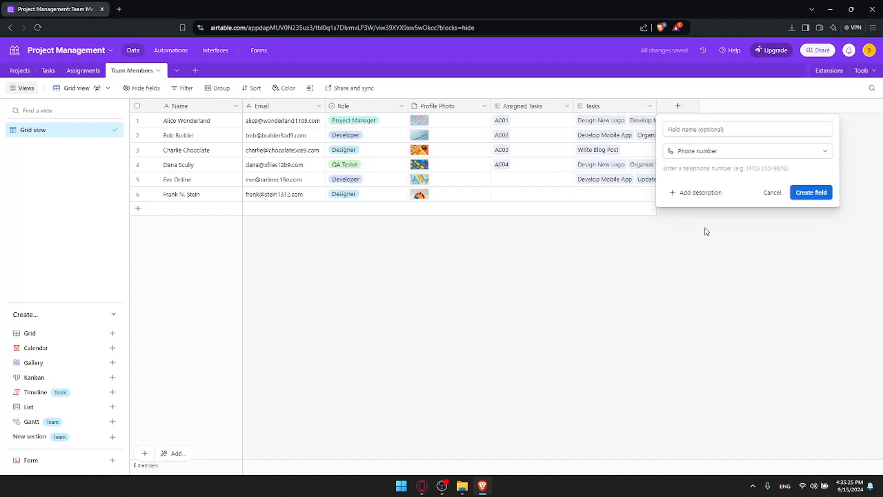
{"action": "left_click", "coordinate": [809, 195]}
Enter a sample phone number in the first member's Phone cell, then clear it.
{"action": "left_click", "coordinate": [696, 126]}
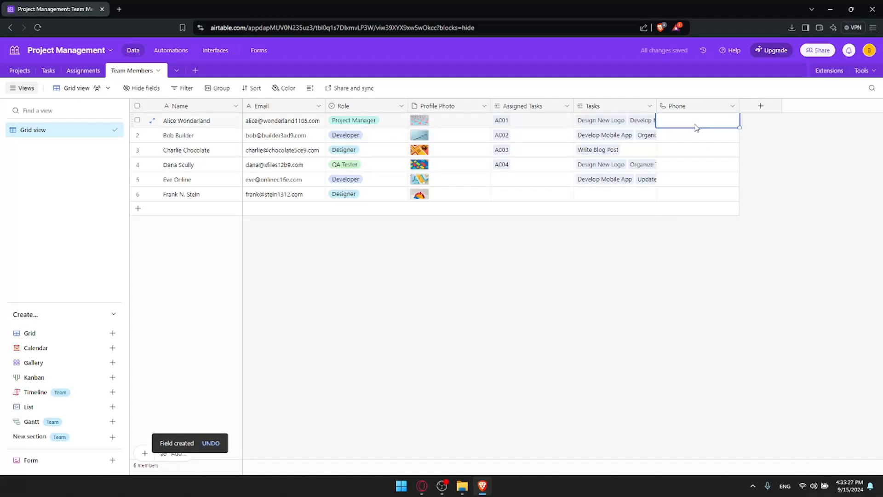
{"action": "type", "text": "515981295"}
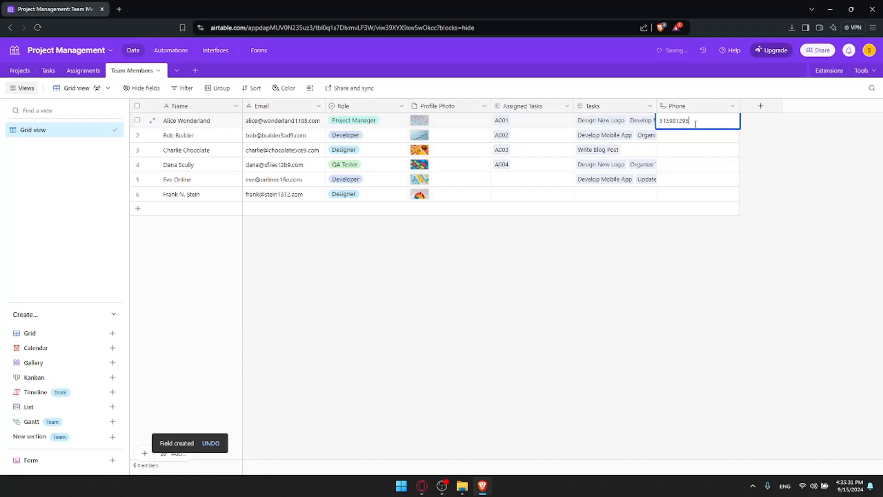
{"action": "key", "text": "BackSpace"}
{"action": "key", "text": "BackSpace"}
{"action": "key", "text": "BackSpace"}
{"action": "key", "text": "BackSpace"}
{"action": "key", "text": "BackSpace"}
{"action": "key", "text": "BackSpace"}
{"action": "key", "text": "BackSpace"}
{"action": "key", "text": "BackSpace"}
{"action": "key", "text": "BackSpace"}
{"action": "key", "text": "ctrl+BackSpace"}
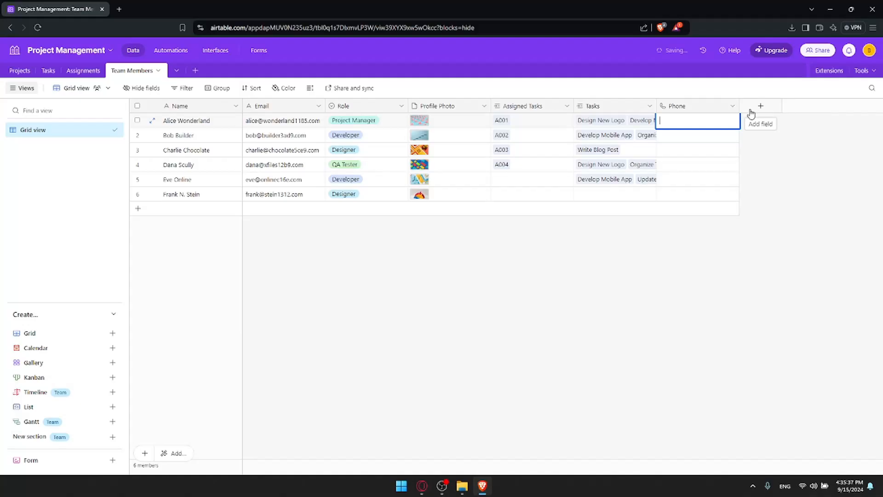
{"action": "left_click", "coordinate": [753, 118]}
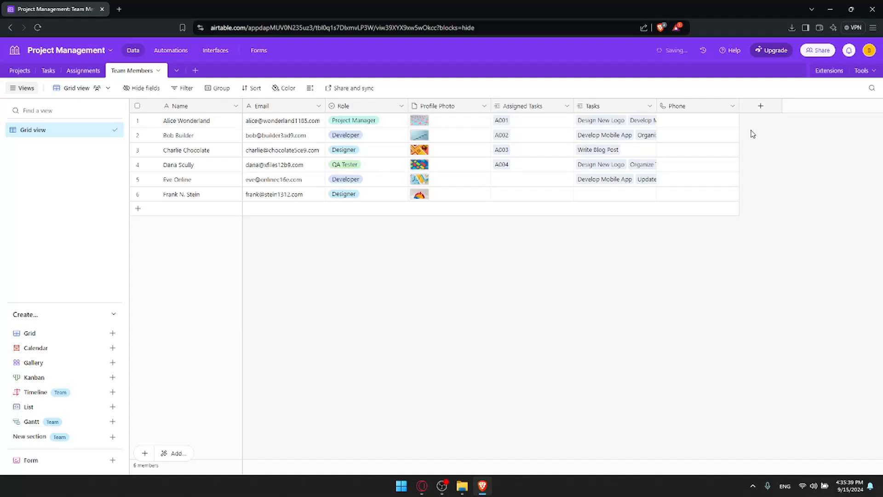
{"action": "key", "text": "ctrl+z"}
Close the Airtable tab and minimize Brave to show the Windows desktop.
{"action": "left_click", "coordinate": [760, 107]}
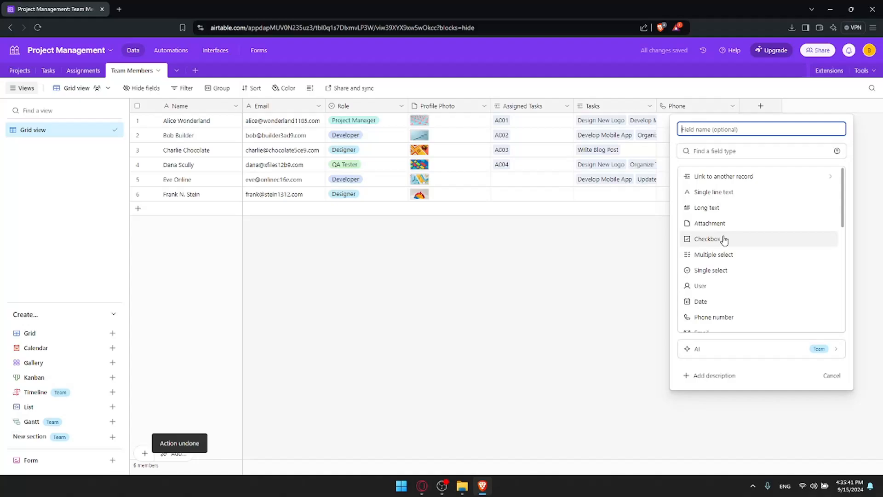
{"action": "scroll", "coordinate": [726, 251], "scroll_direction": "down", "scroll_amount": 6}
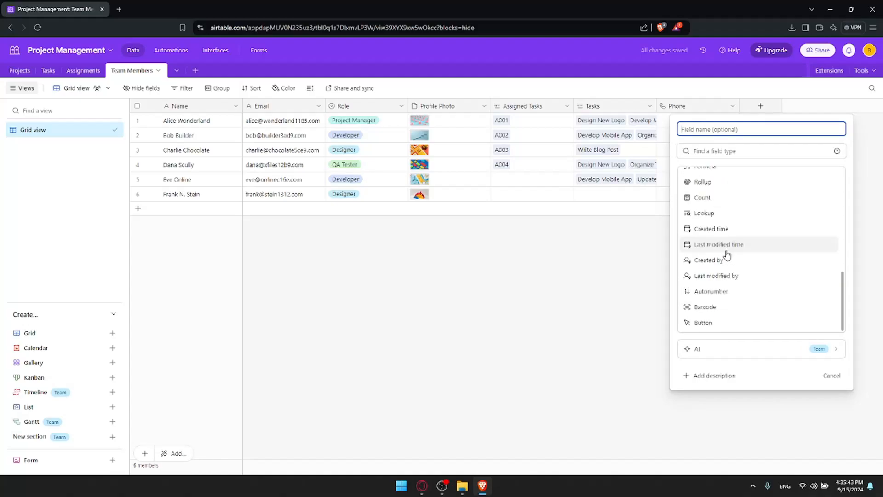
{"action": "left_click", "coordinate": [589, 266]}
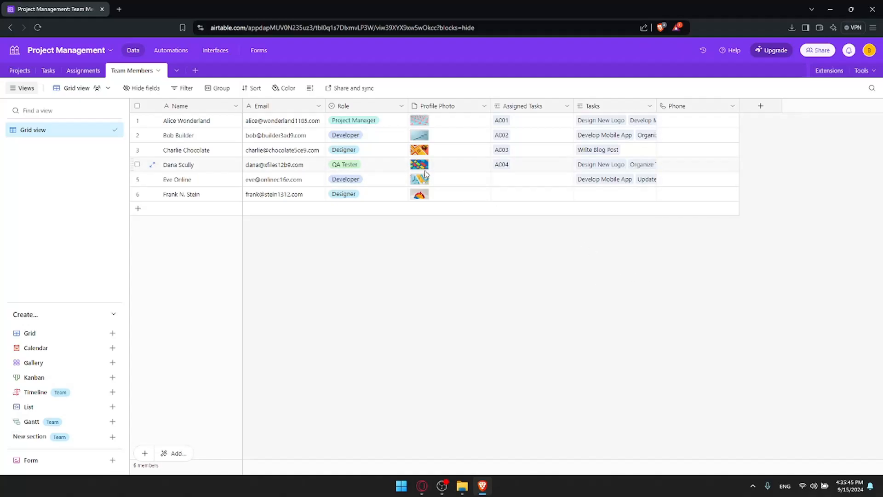
{"action": "left_click", "coordinate": [118, 10]}
{"action": "left_click", "coordinate": [107, 11]}
{"action": "left_click", "coordinate": [103, 9]}
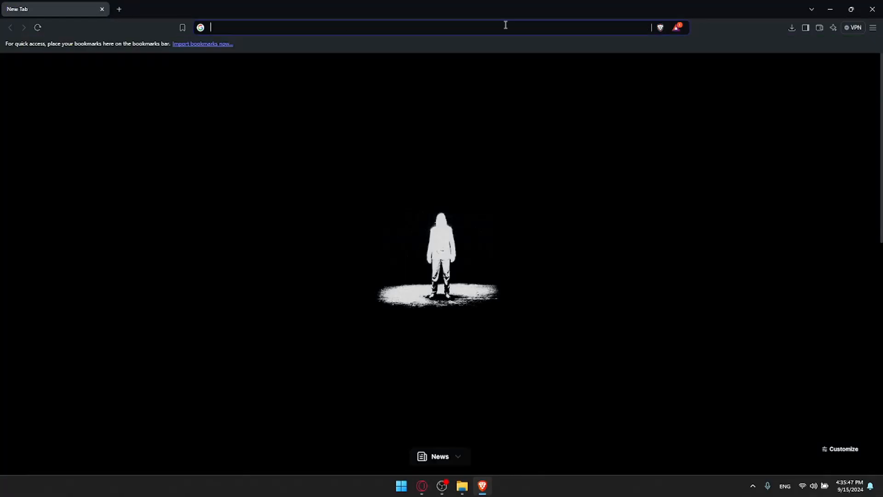
{"action": "left_click", "coordinate": [830, 9]}
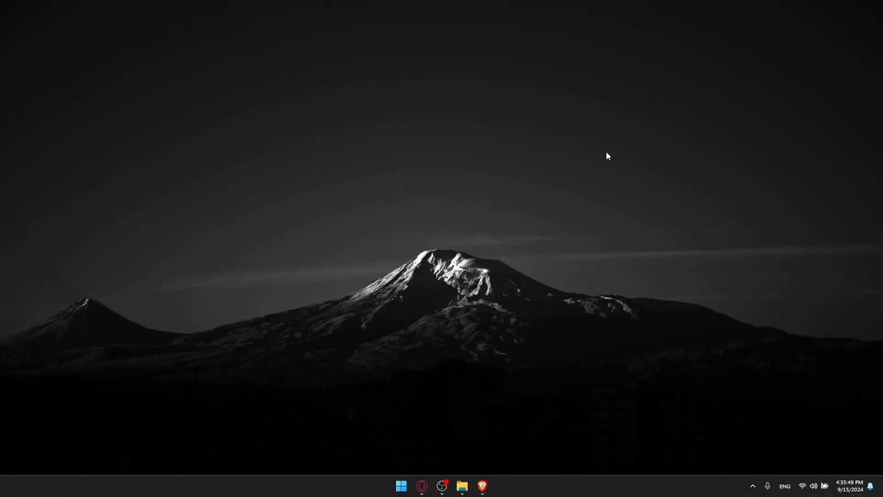